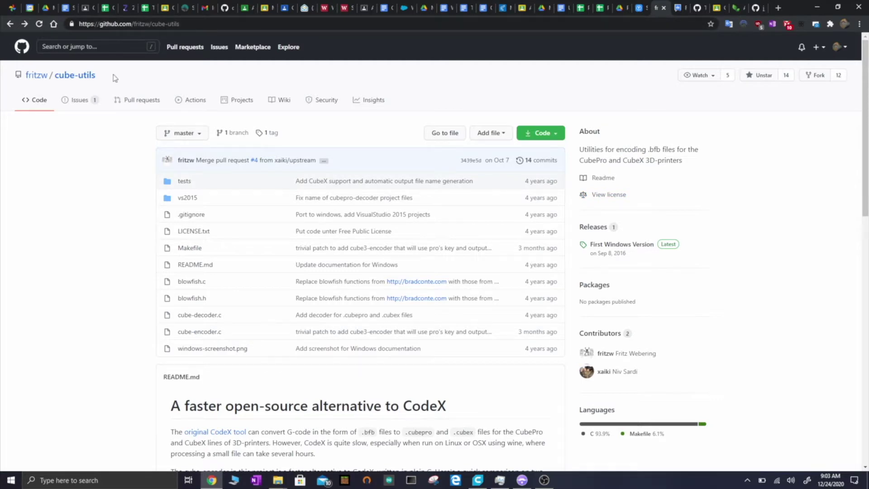
Step: Highlight the repository name and scroll through the GitHub repository page
drag(96, 76, 54, 227)
scroll(113, 319, down, 2)
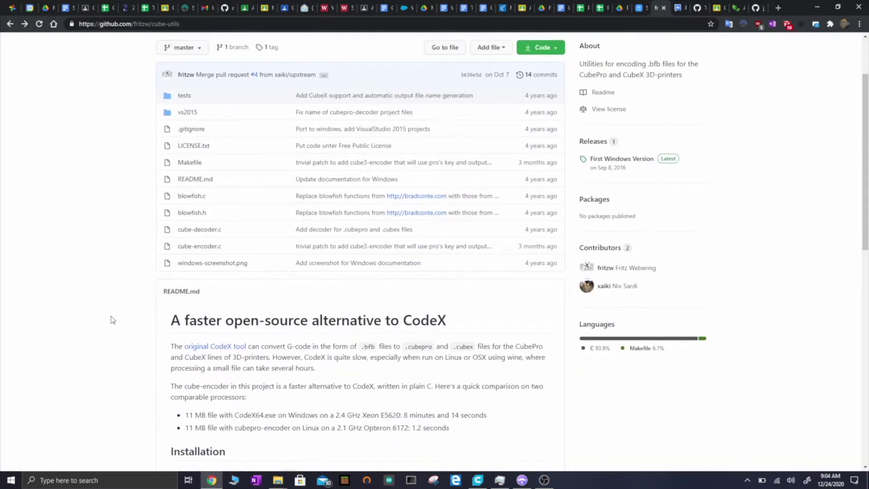
scroll(113, 320, down, 2)
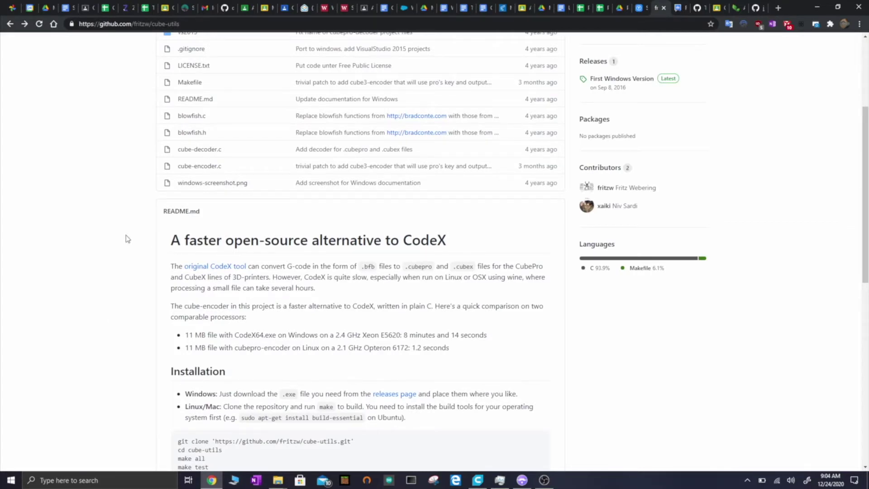
scroll(127, 238, down, 1)
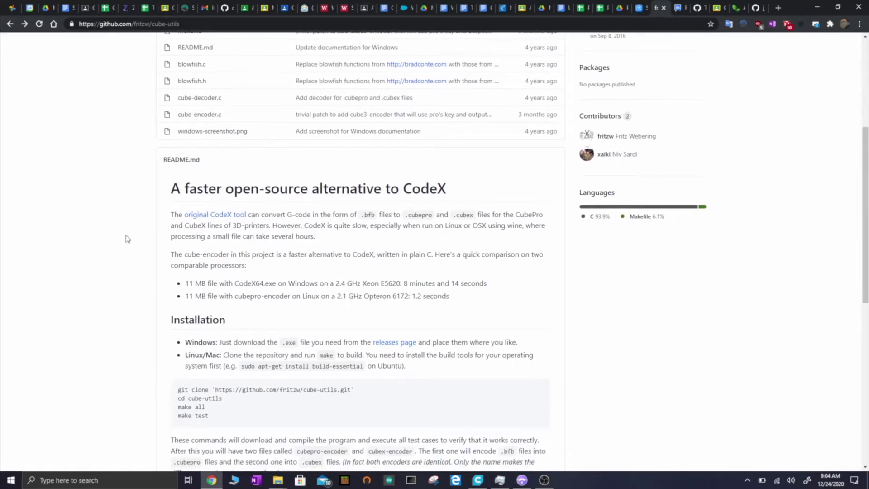
scroll(127, 238, up, 1)
scroll(127, 238, up, 1)
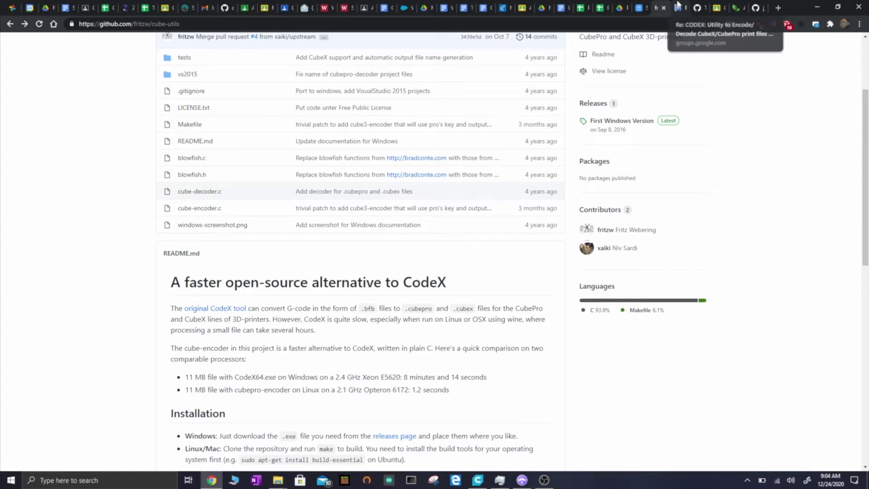
Step: Switch to the 'Re: CODEX' thread and scroll to the reply listing the ^Firmware header lines
click(678, 7)
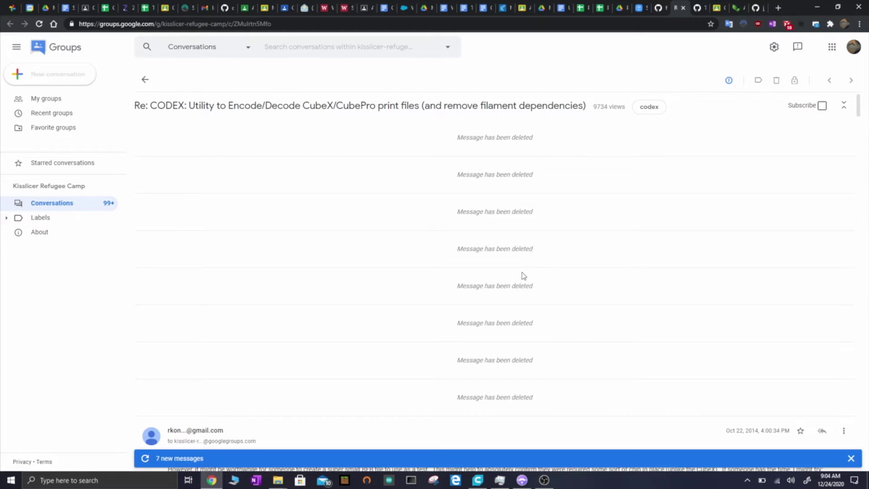
scroll(523, 275, down, 10)
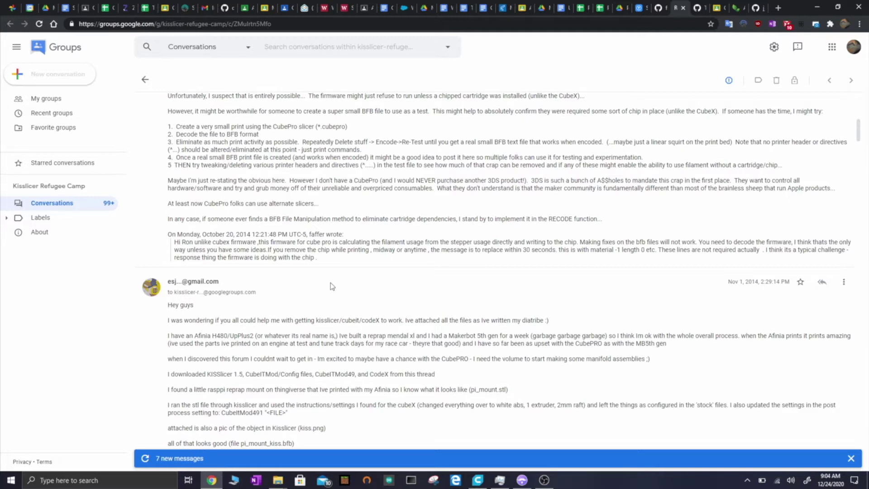
scroll(332, 285, down, 1)
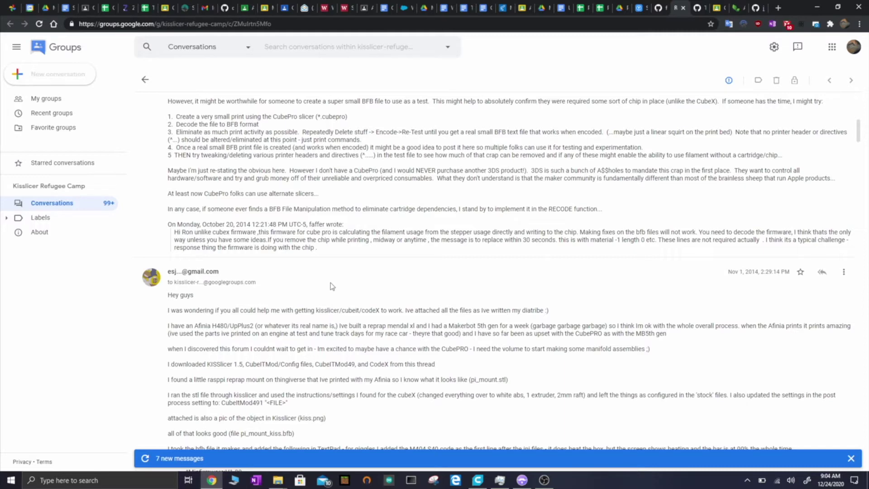
scroll(332, 286, down, 5)
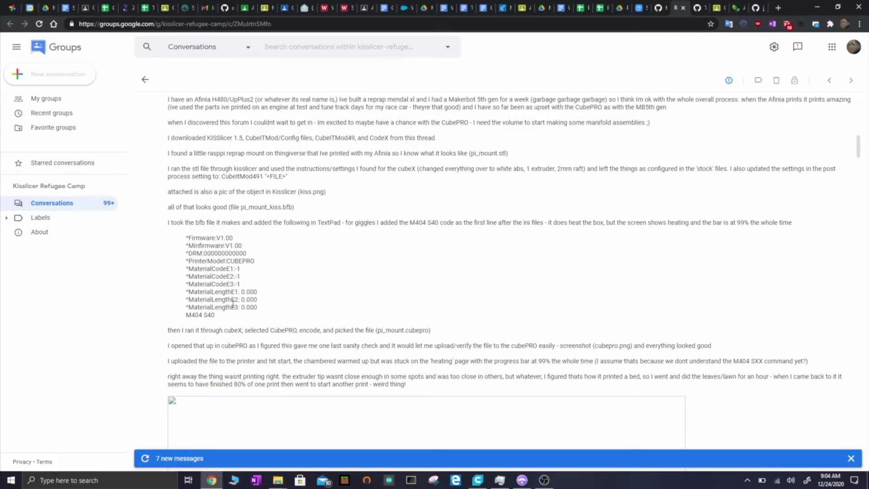
ctrl+scroll(232, 304, up, 5)
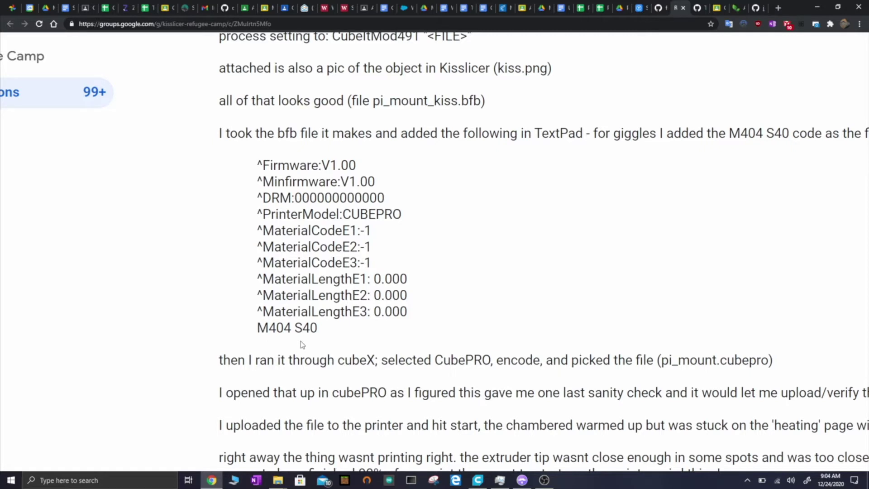
click(504, 295)
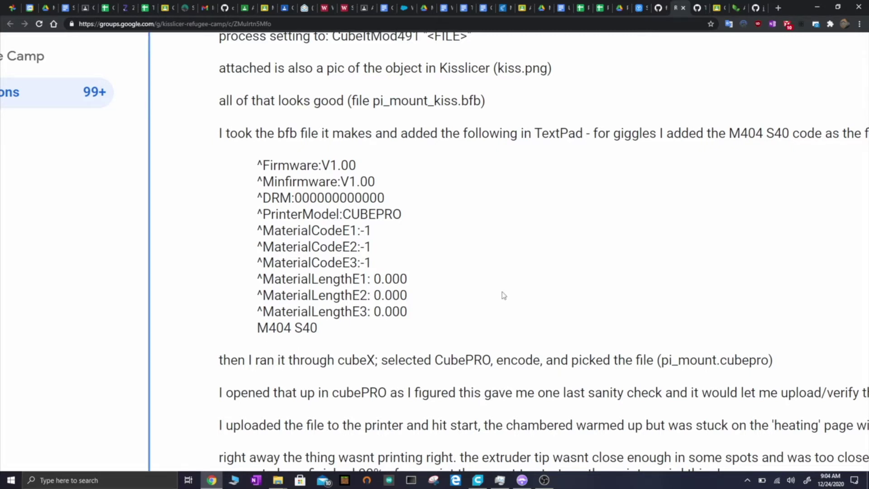
key(ctrl+0)
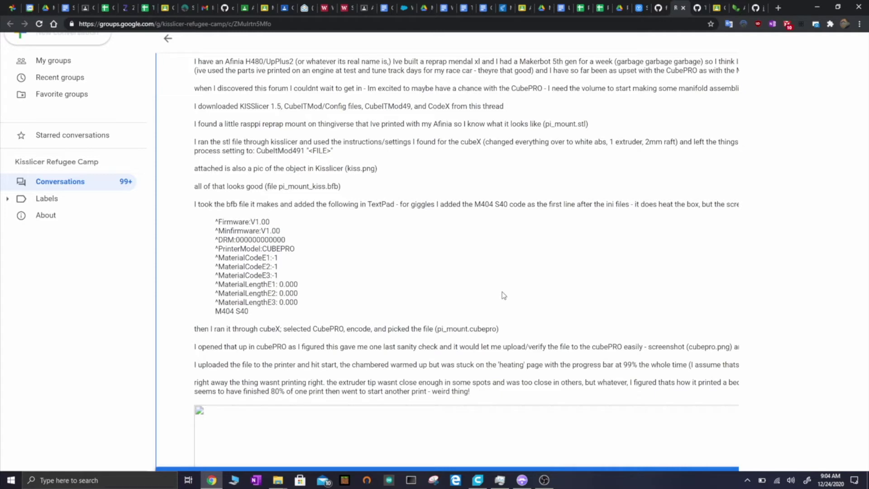
scroll(503, 295, down, 10)
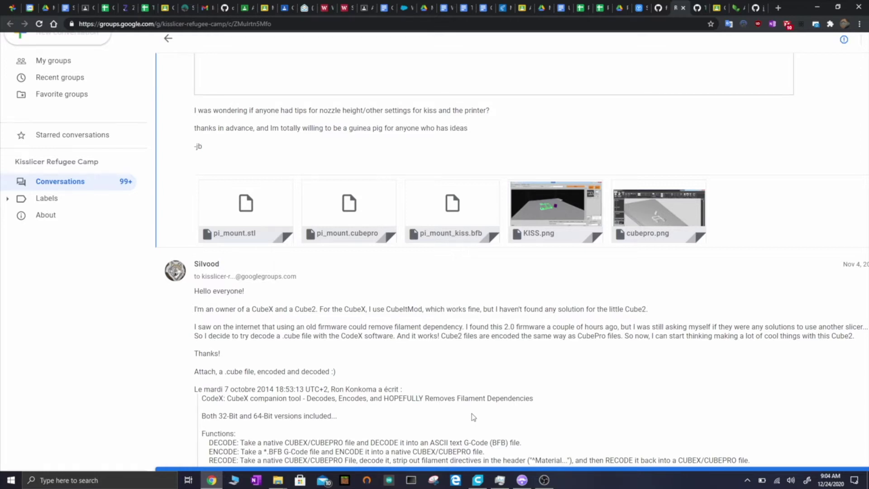
scroll(473, 416, down, 8)
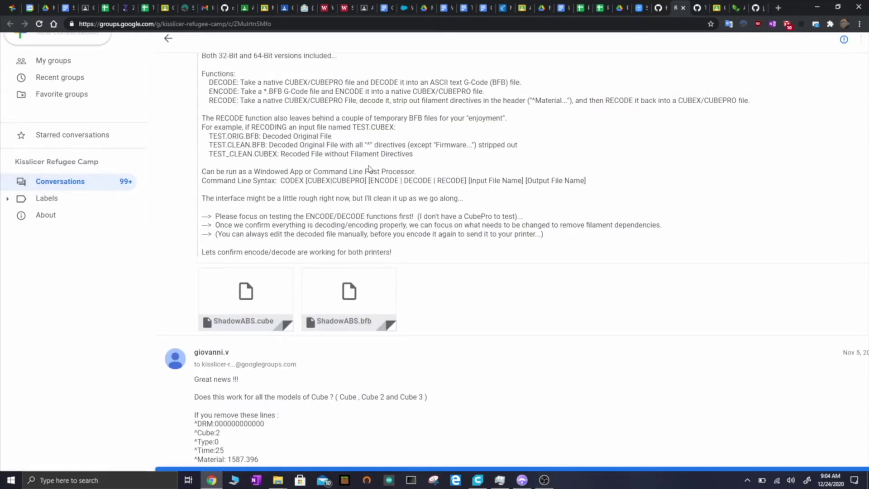
scroll(369, 169, down, 5)
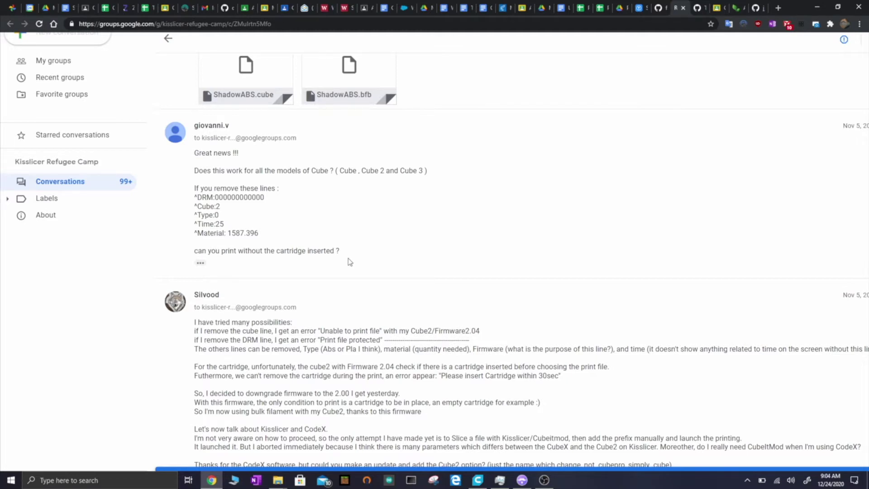
scroll(327, 321, down, 2)
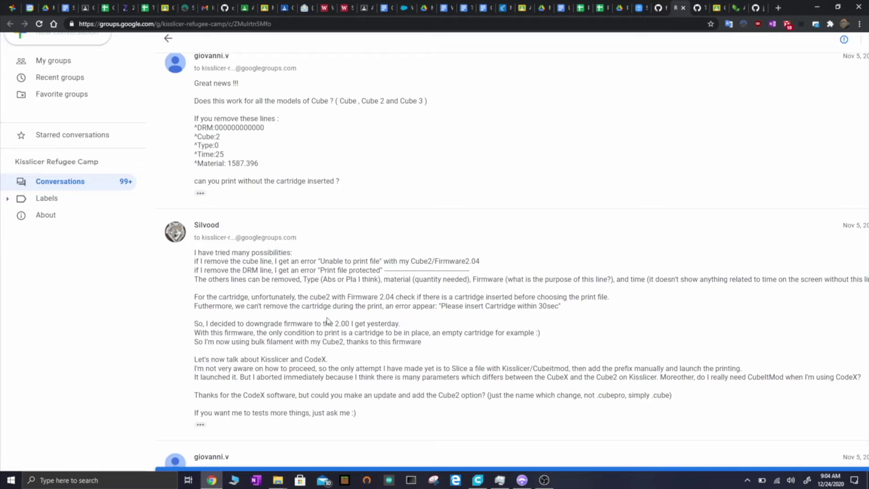
scroll(370, 224, down, 12)
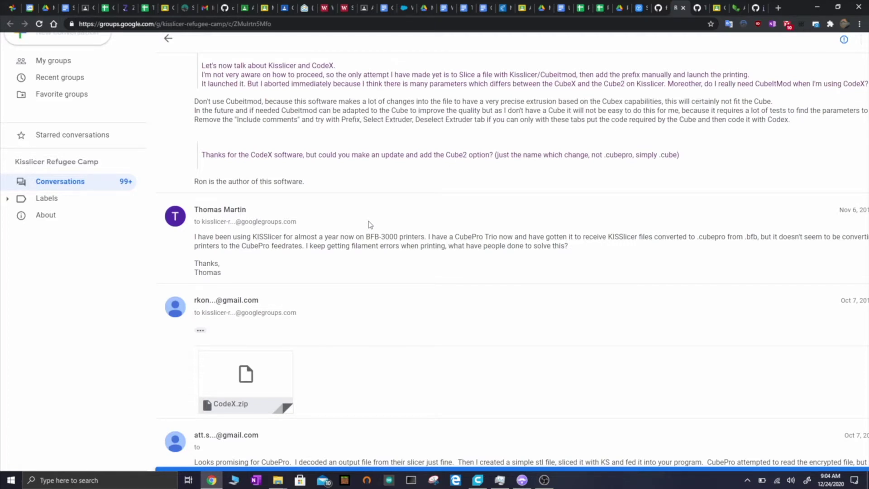
scroll(370, 224, down, 7)
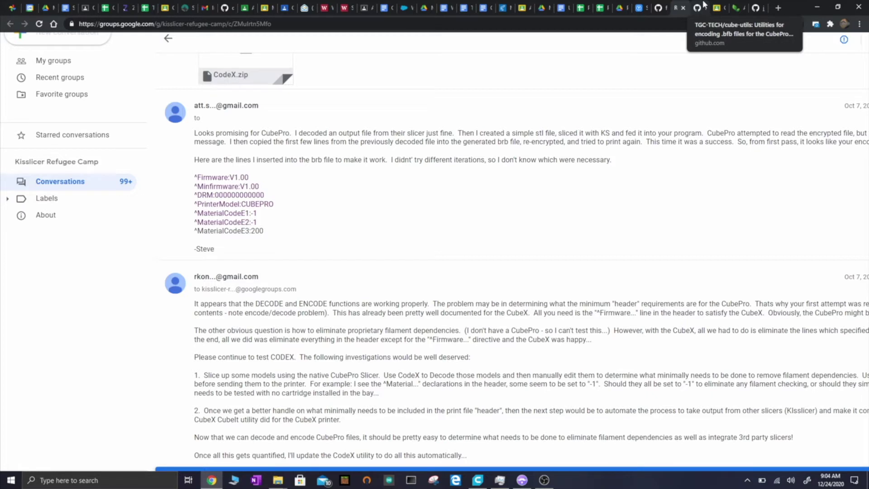
click(703, 5)
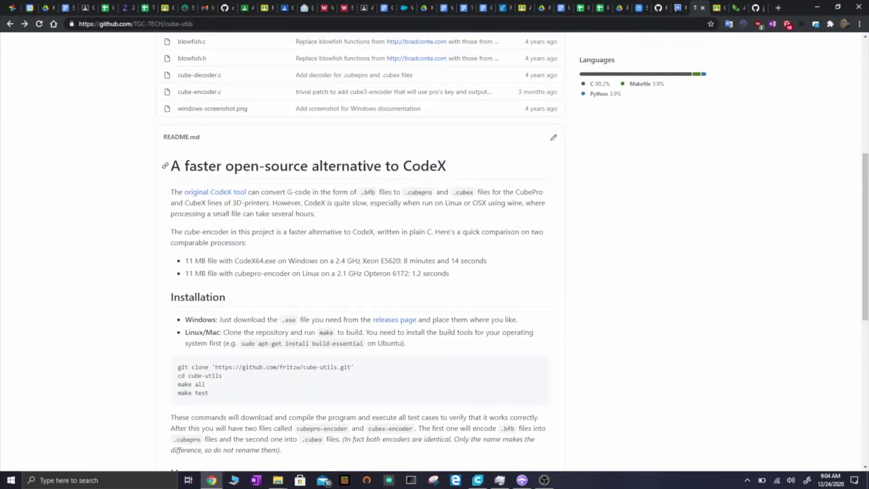
Step: Highlight the README note about the Cura Python script
scroll(177, 261, up, 5)
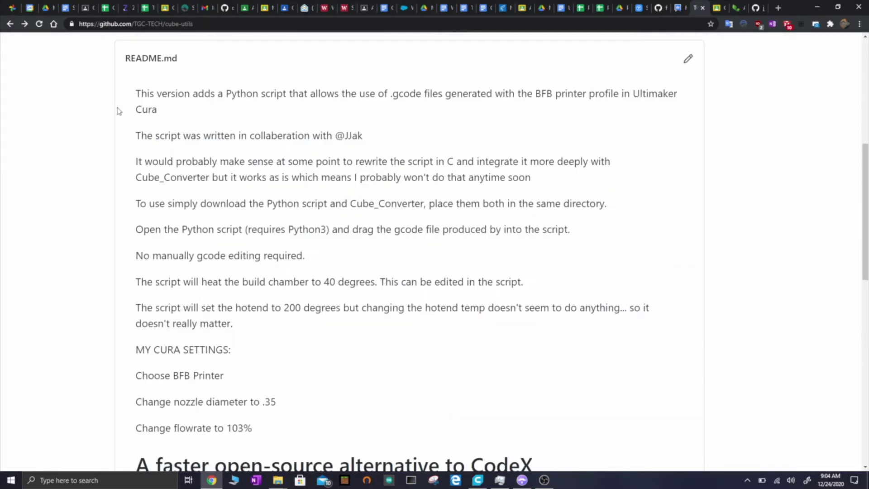
drag(118, 111, 158, 110)
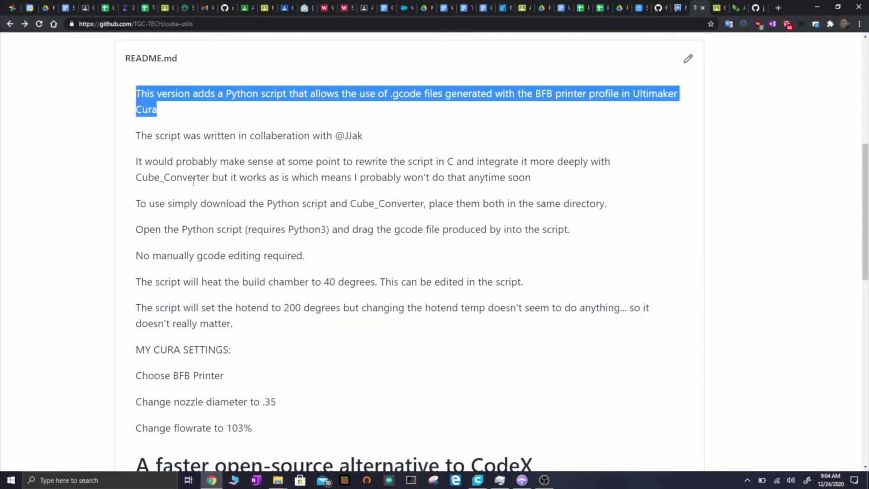
scroll(194, 181, up, 9)
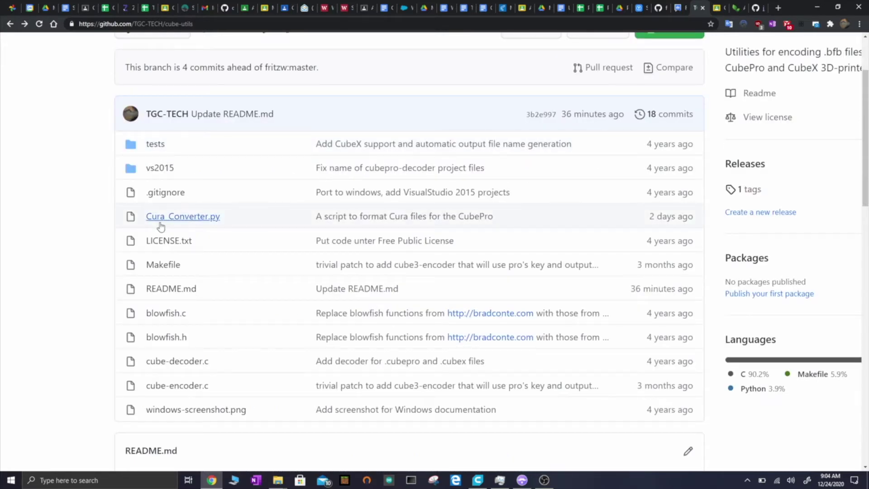
Step: Read through Cura_Converter.py, then bring up Cura with the lattice cube
click(183, 216)
scroll(460, 342, down, 5)
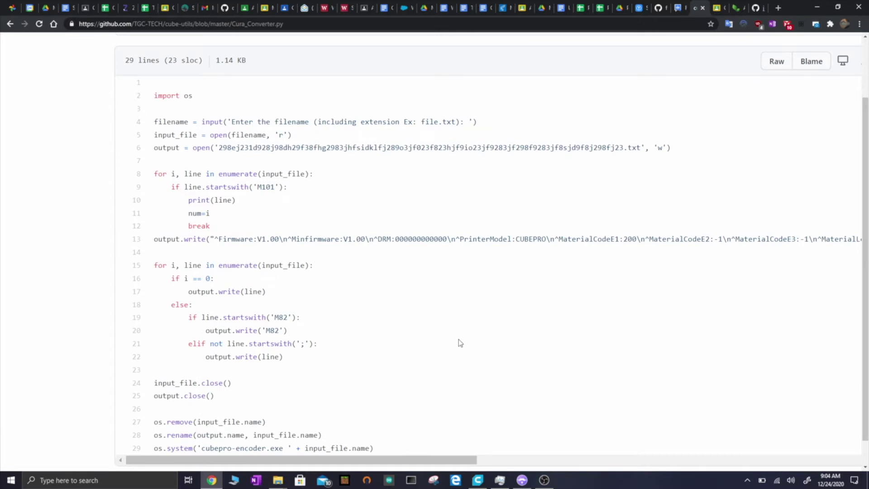
scroll(460, 343, down, 1)
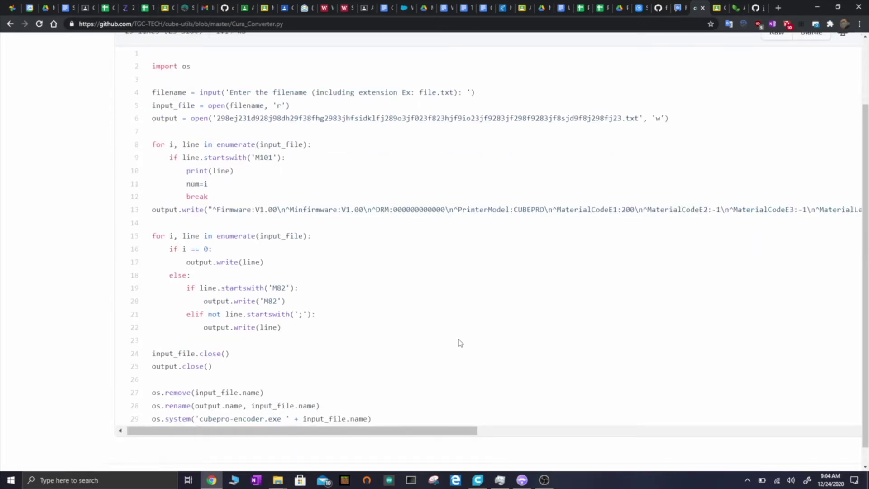
ctrl+scroll(459, 343, down, 3)
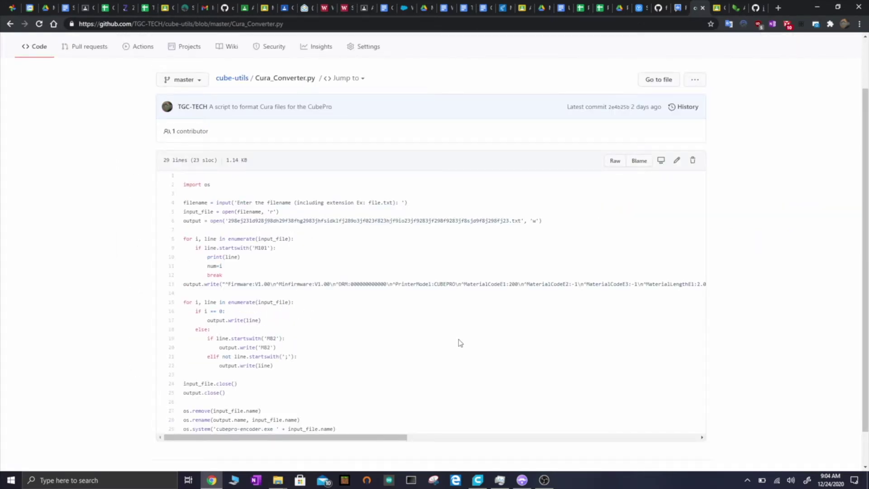
scroll(459, 342, down, 2)
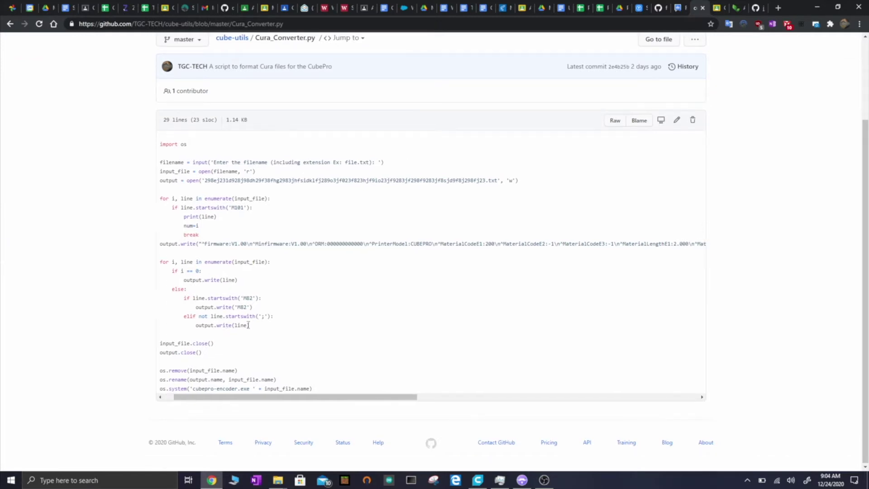
scroll(116, 223, left, 5)
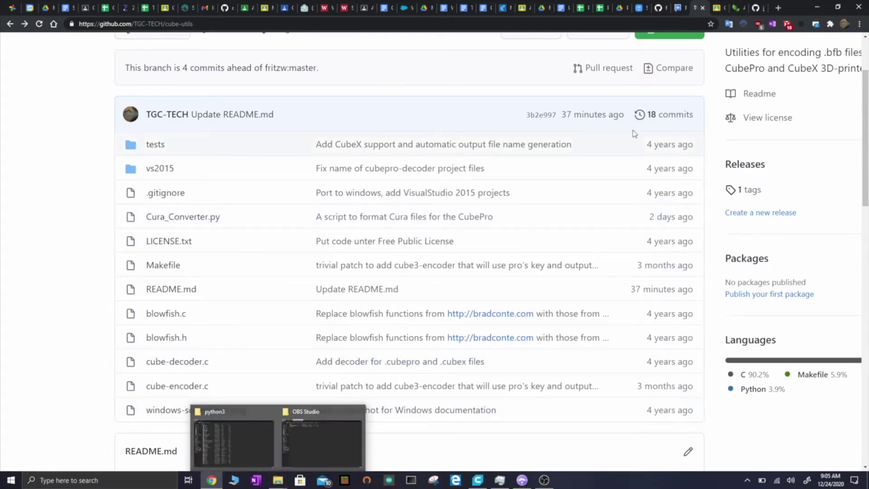
click(477, 480)
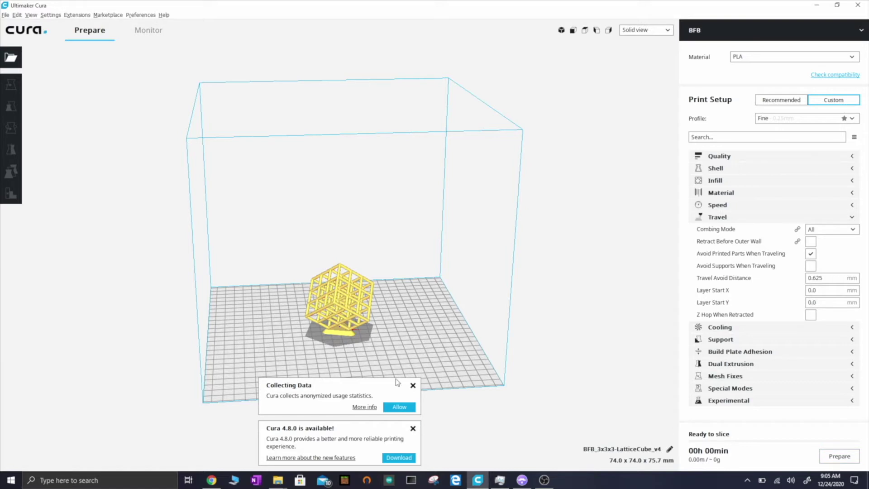
Step: Dismiss Cura's anonymous usage statistics notice so the lattice cube can be sliced
click(412, 385)
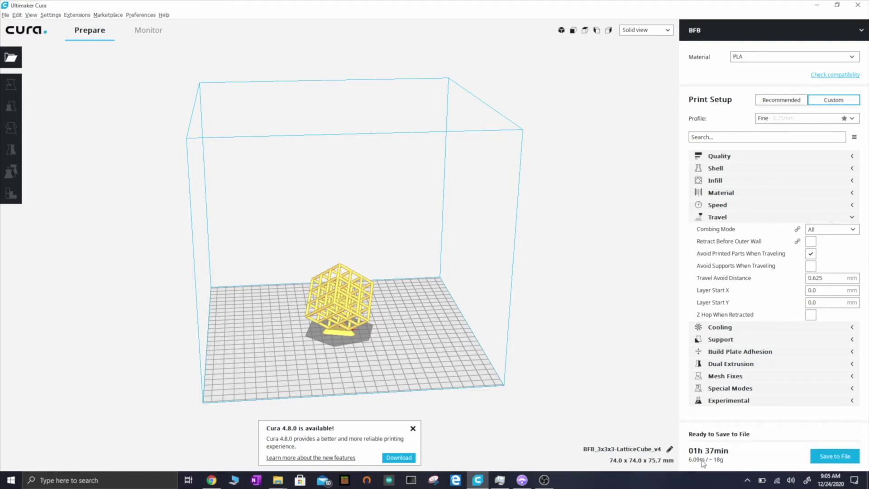
Step: Save the sliced print as BFB_3x3x3-LatticeCube_v4.gcode in Downloads\python3
click(829, 461)
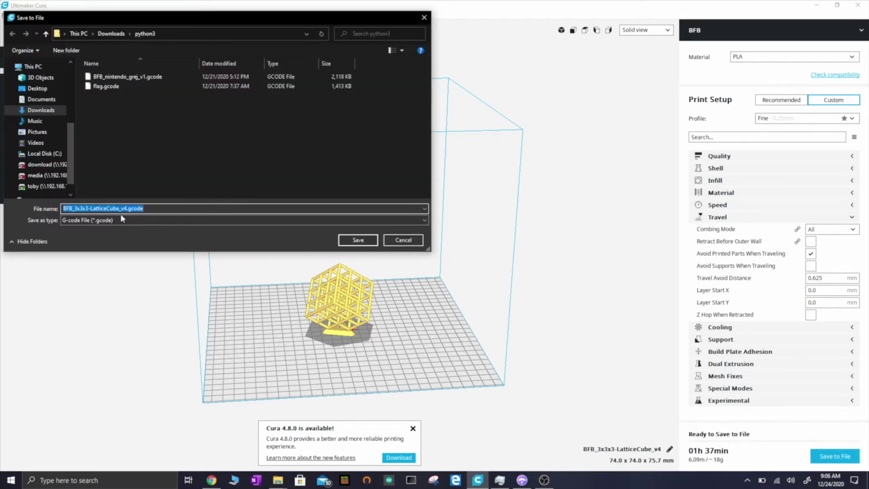
click(357, 240)
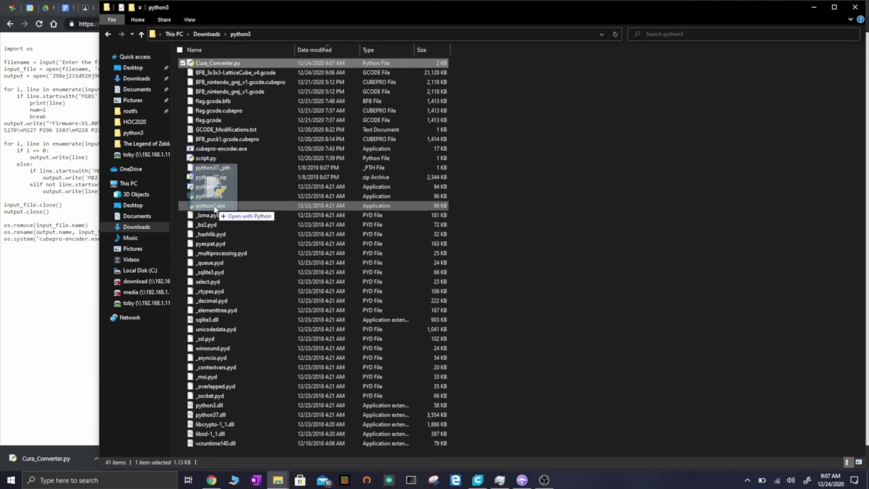
Step: Run Cura_Converter.py with Python on BFB_3x3x3-LatticeCube_v4.gcode to produce the .cubepro file
drag(215, 207, 216, 206)
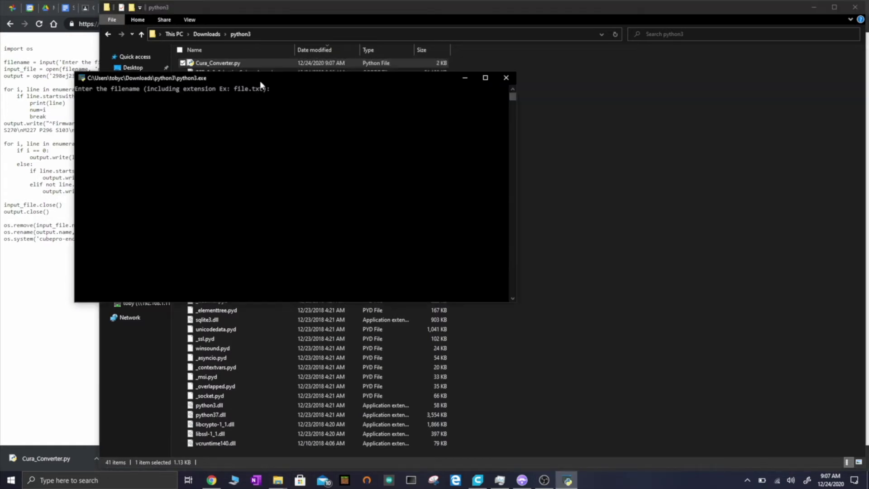
drag(260, 80, 502, 64)
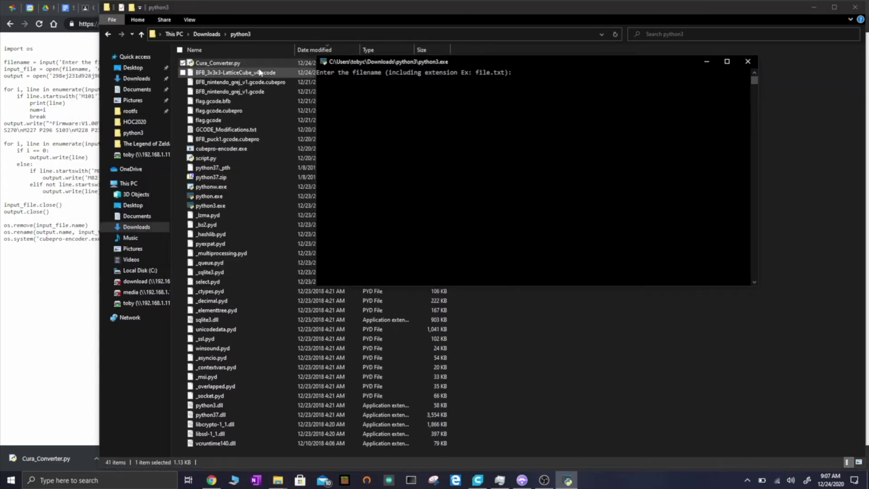
click(260, 72)
drag(584, 7, 426, 11)
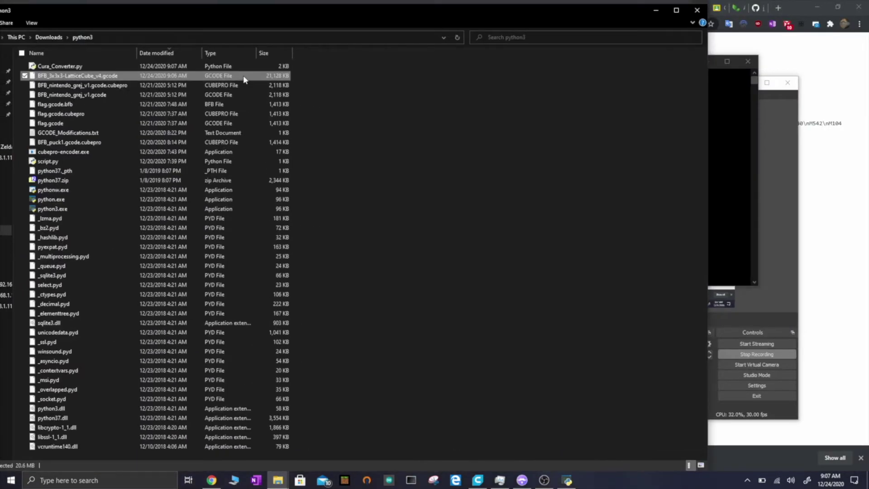
drag(243, 75, 736, 181)
click(737, 179)
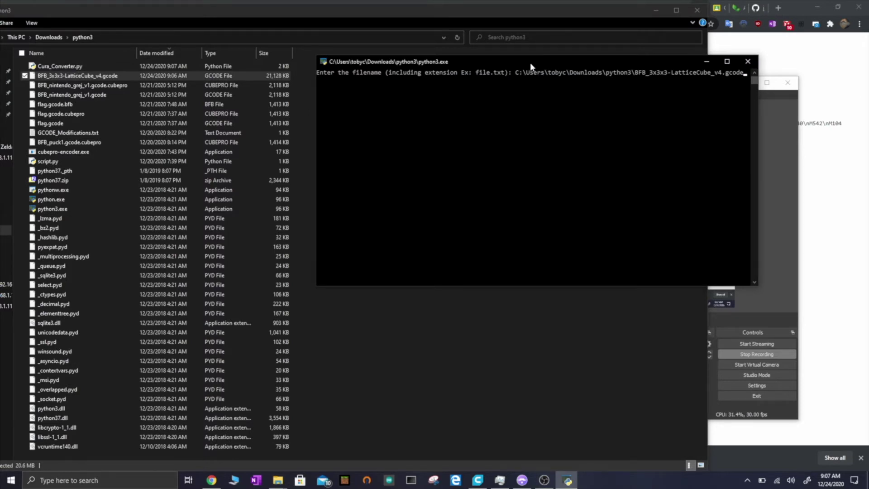
drag(530, 62, 432, 67)
key(Return)
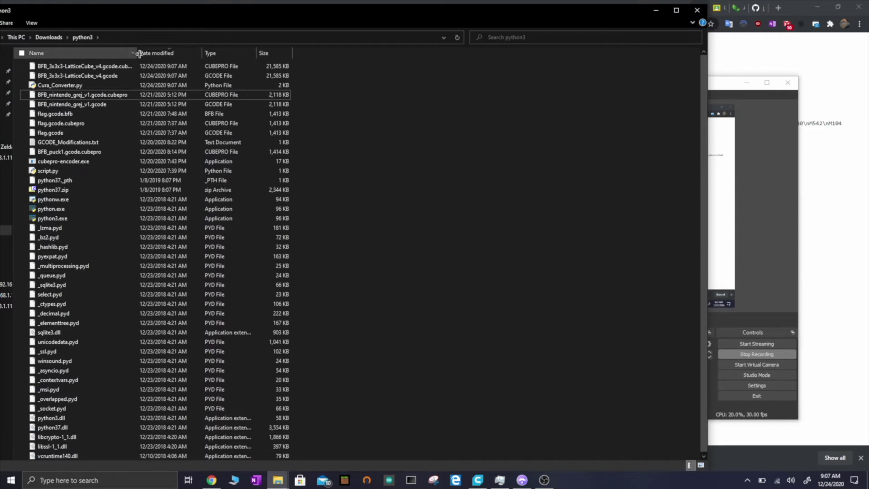
Step: Widen the Name column and open BFB_3x3x3-LatticeCube_v4.gcode in Notepad++
drag(137, 53, 258, 53)
click(170, 69)
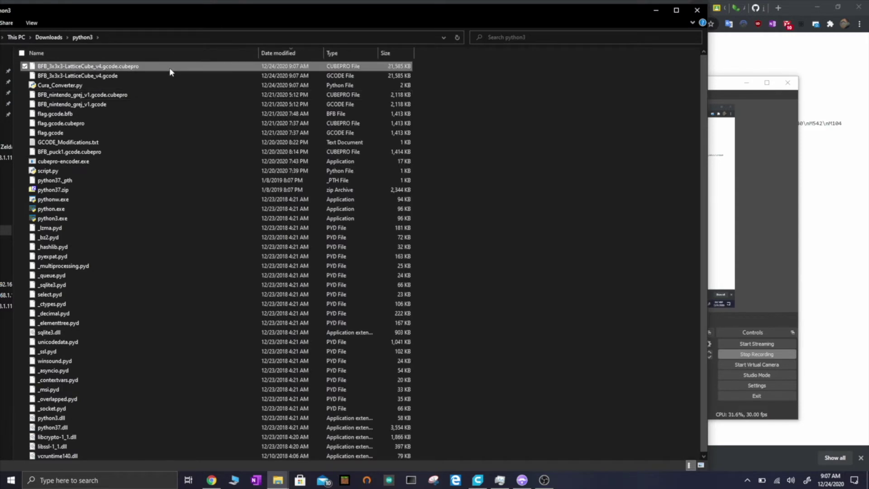
click(141, 75)
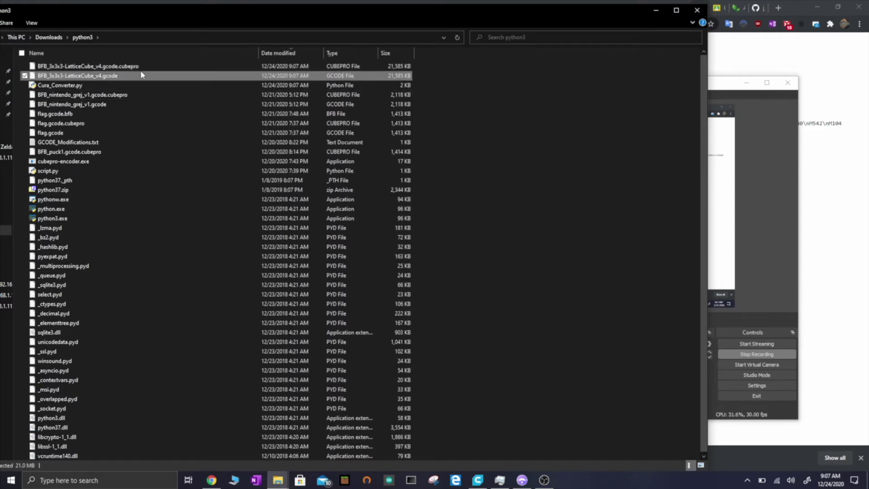
right_click(140, 73)
click(71, 116)
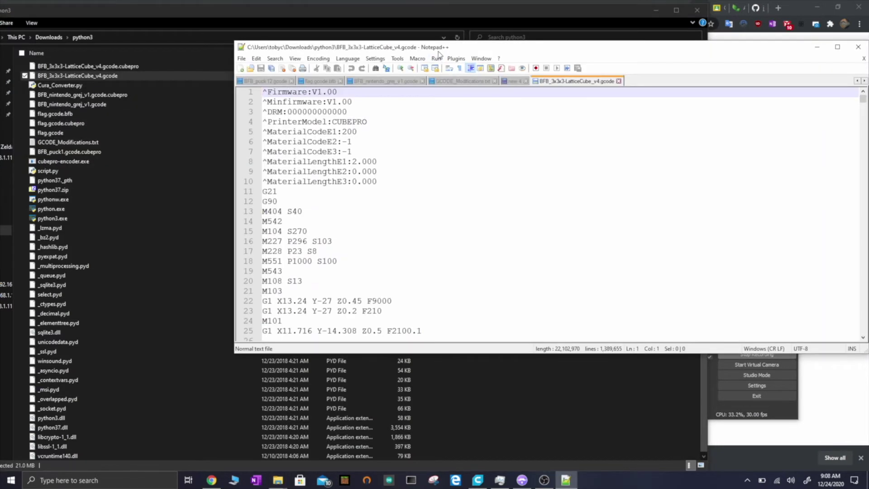
Step: Review the G-code from the CubePro header lines to the end, then return to File Explorer
drag(438, 51, 432, 46)
scroll(418, 200, down, 20)
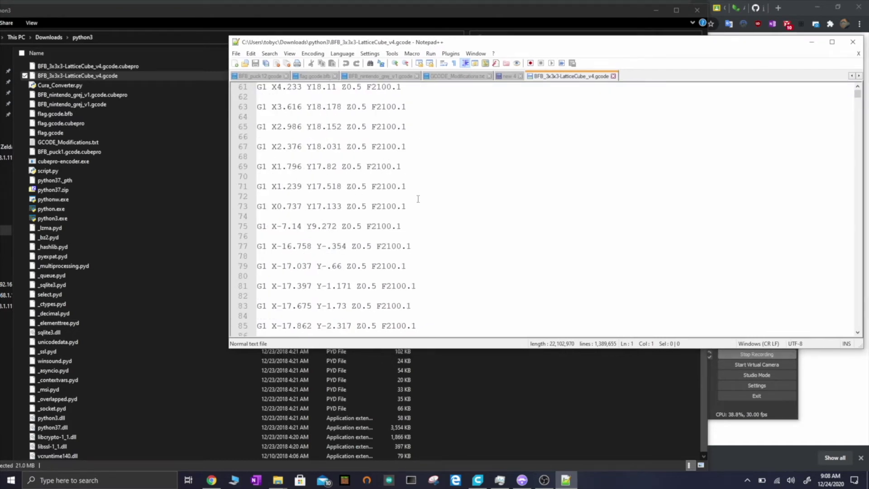
scroll(418, 199, down, 20)
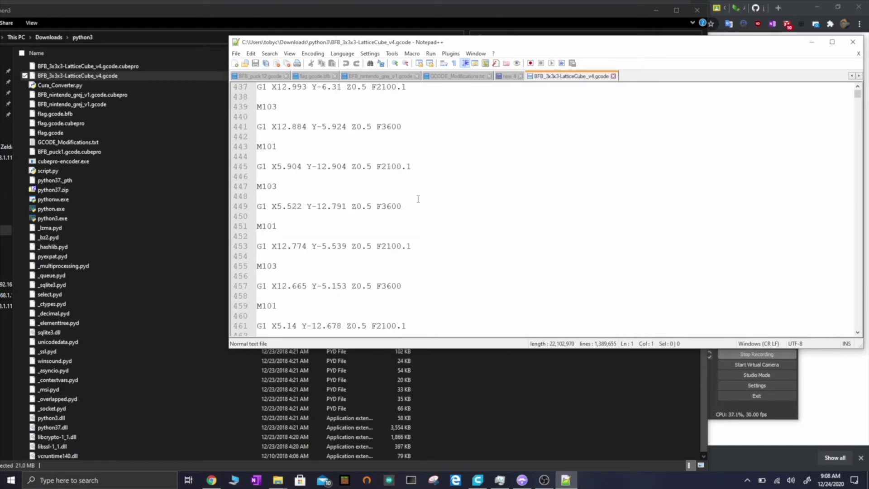
scroll(418, 199, down, 20)
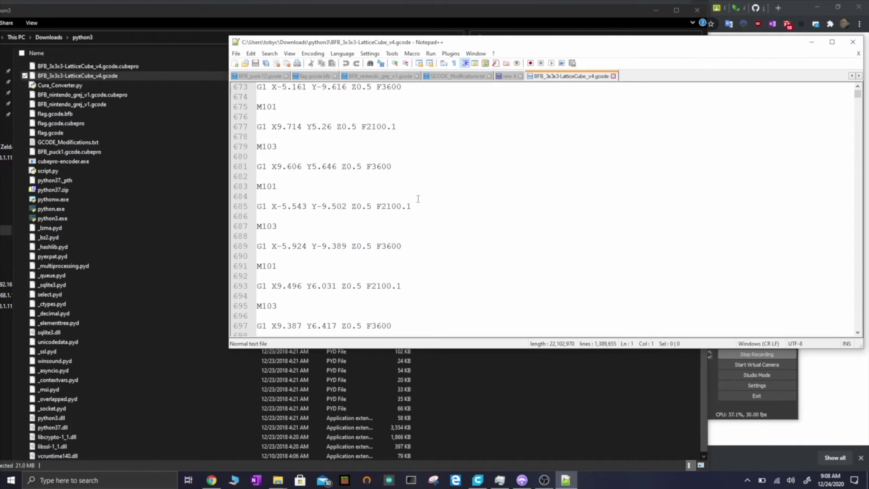
scroll(418, 199, down, 20)
scroll(418, 199, down, 20)
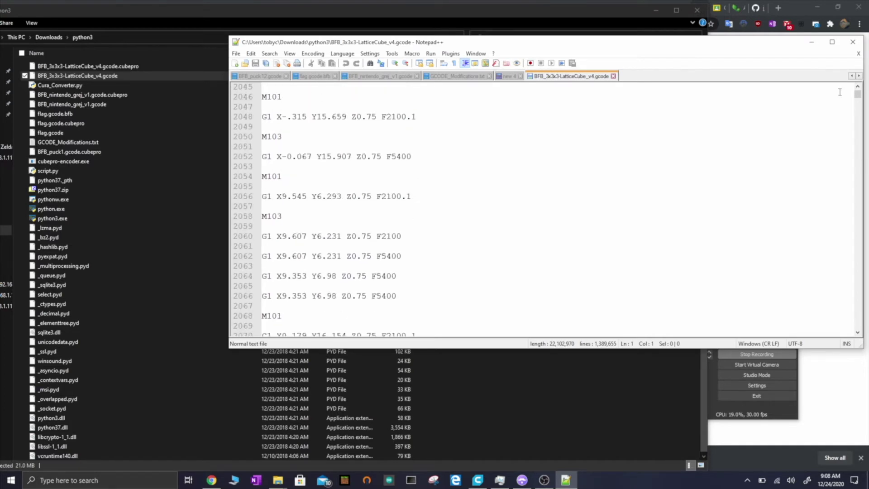
drag(857, 99, 862, 348)
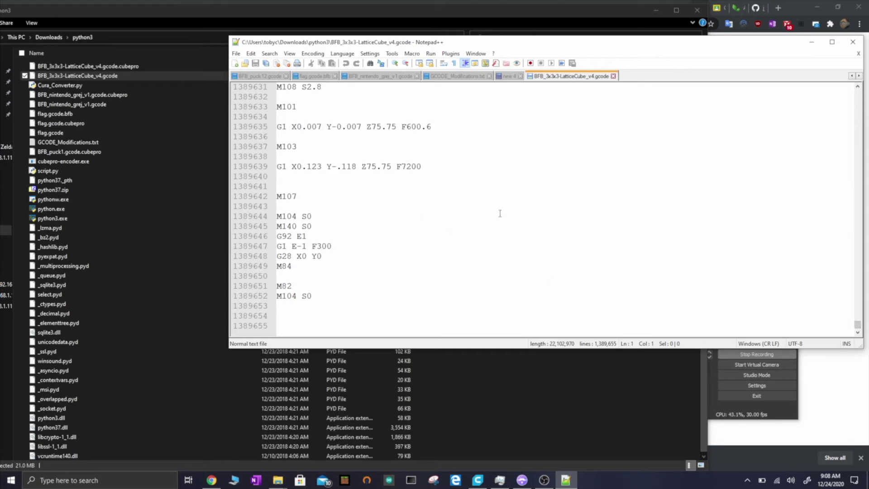
click(68, 66)
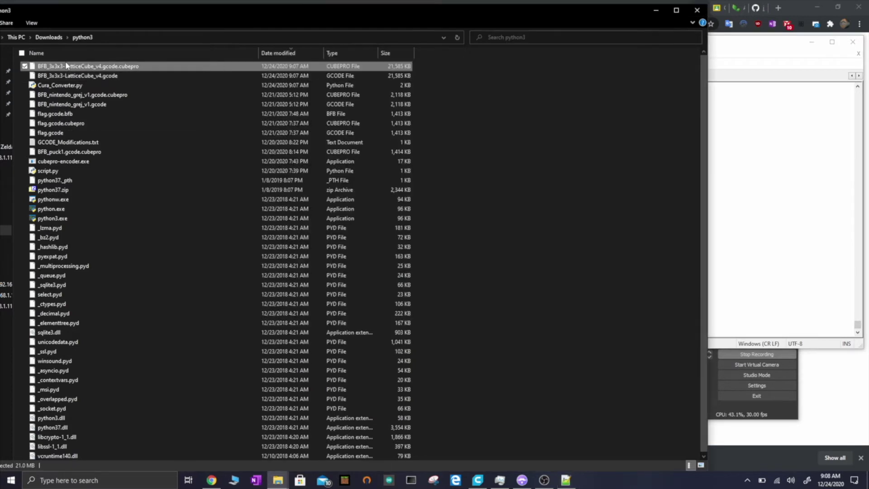
Step: Open BFB_3x3x3-LatticeCube_v4.gcode.cubepro in Notepad++ to view its encrypted content
right_click(66, 66)
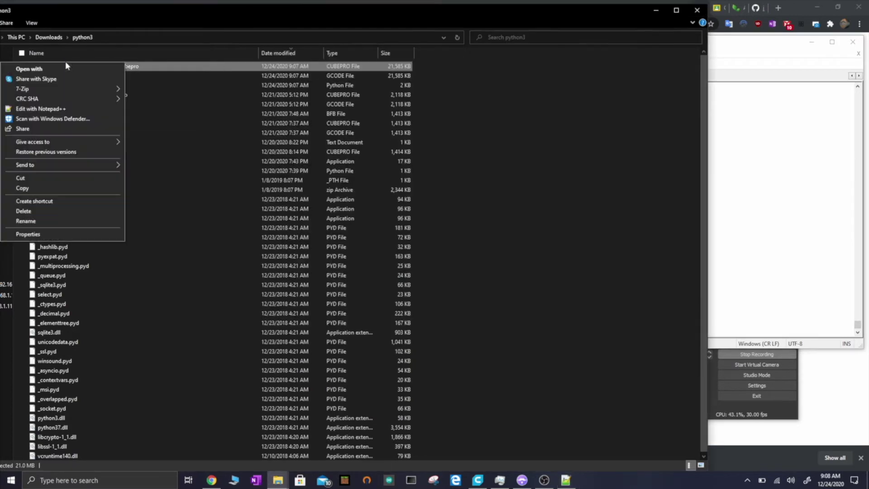
click(40, 109)
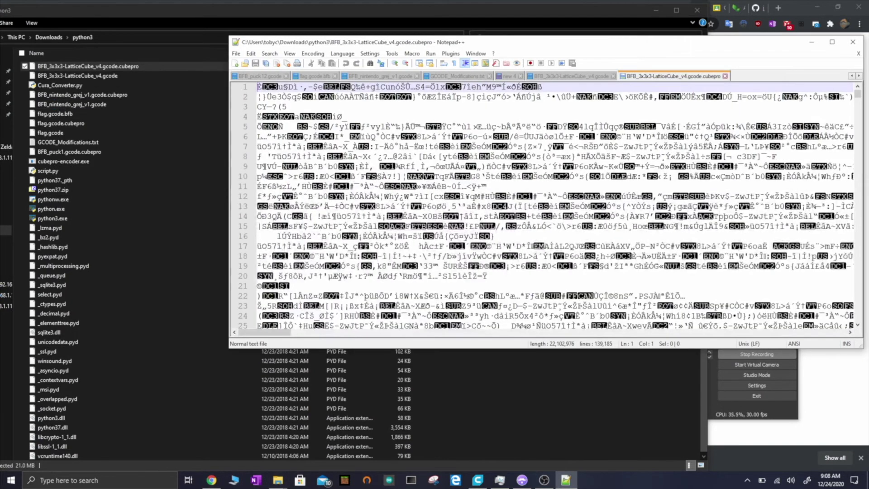